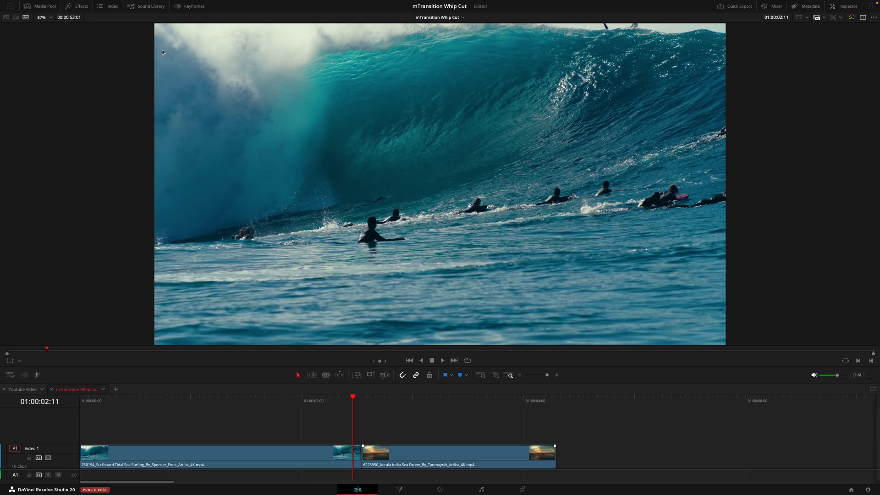
- Search the effects library for 'mtransition whip cut' and star Luma Blink as a favourite
click(78, 6)
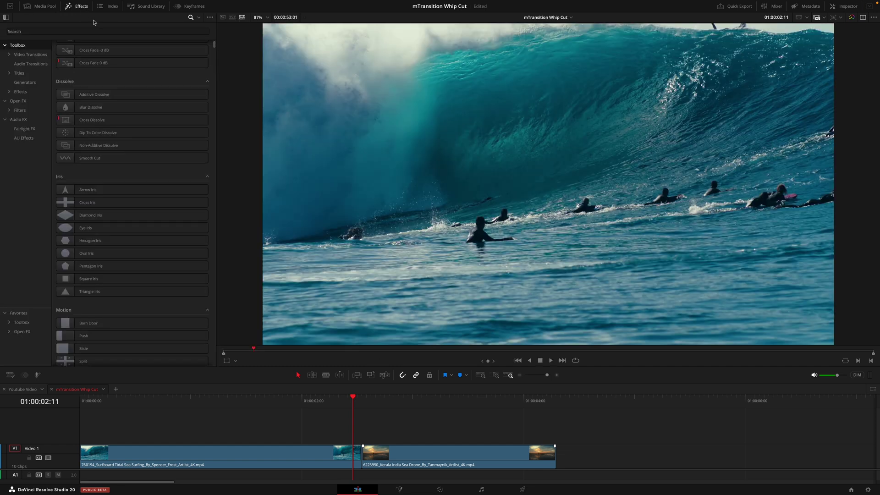
click(96, 32)
text(mtransition whip cut)
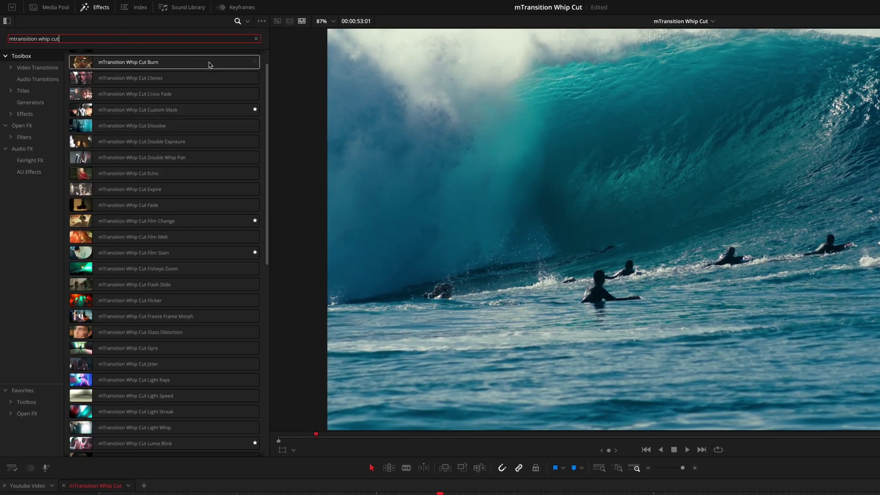
scroll(246, 80, down, 6)
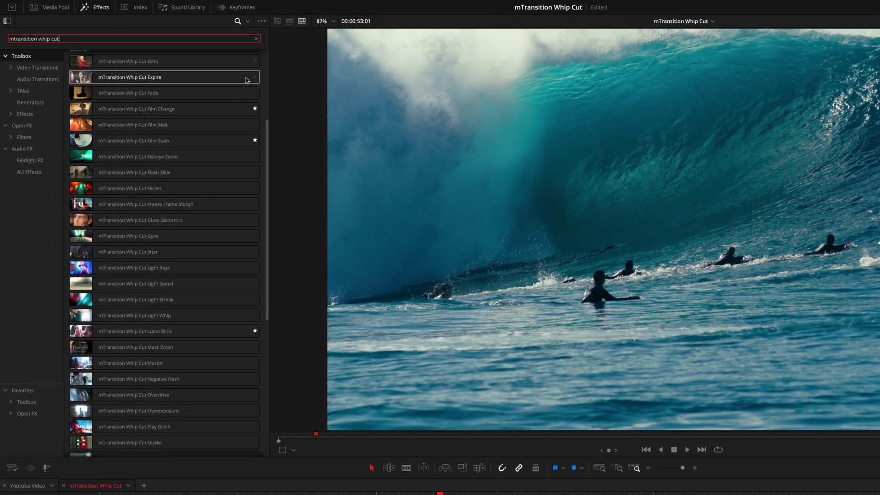
scroll(247, 83, down, 10)
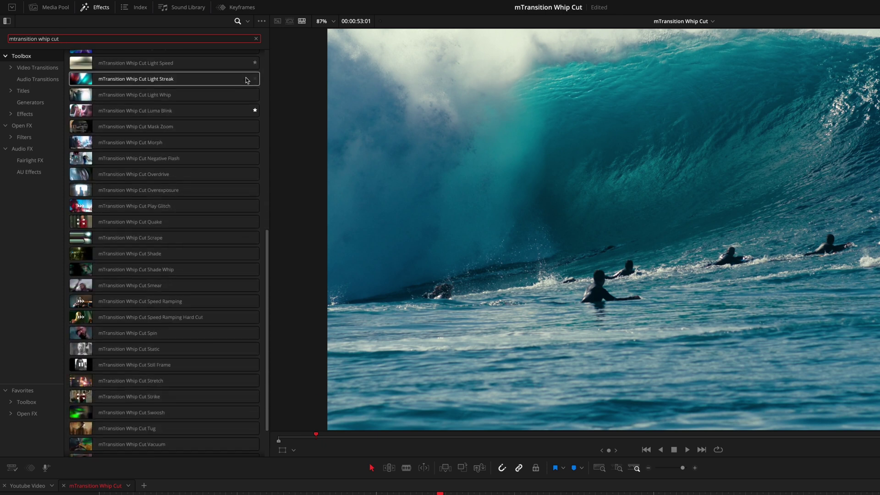
click(254, 85)
scroll(255, 87, up, 15)
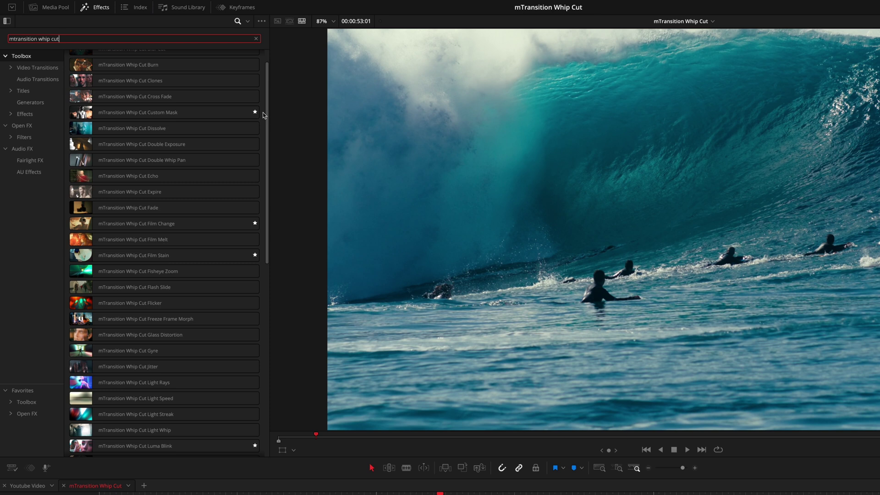
- Check the Favorites list, then search 'mtransition whip cut' again and star Blur Cut
click(256, 39)
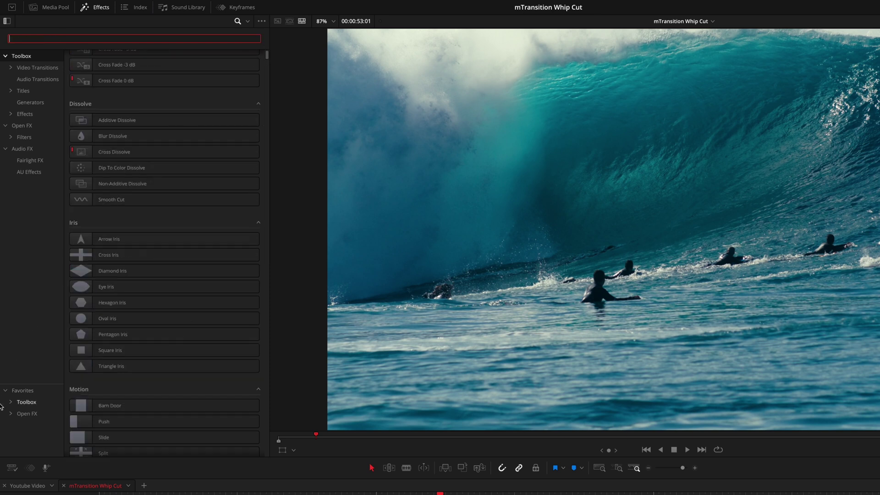
click(28, 392)
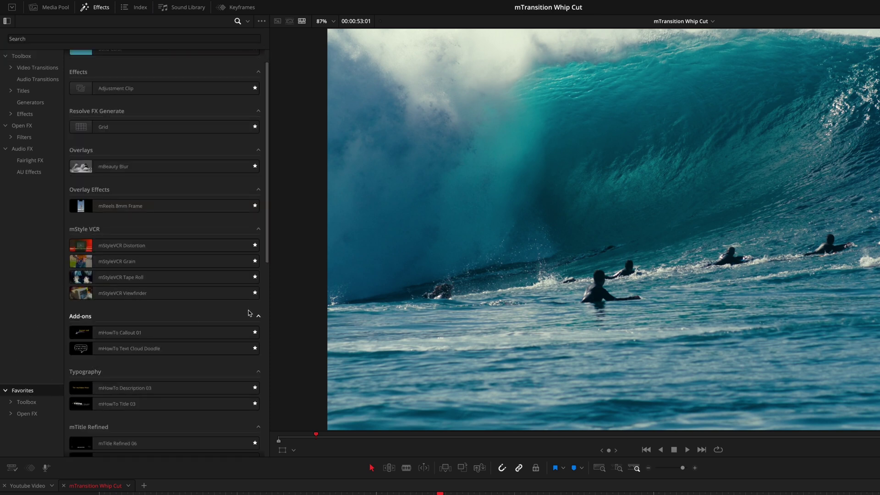
scroll(250, 310, down, 8)
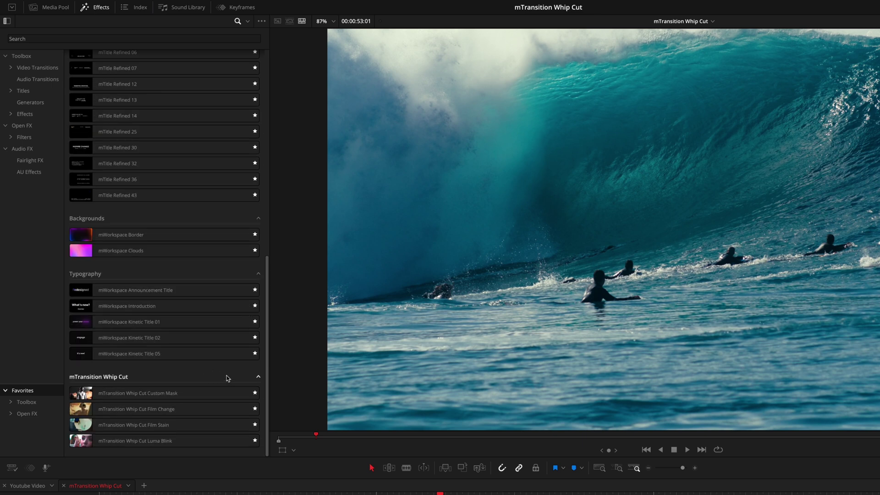
click(205, 39)
text(mtransition whip cut)
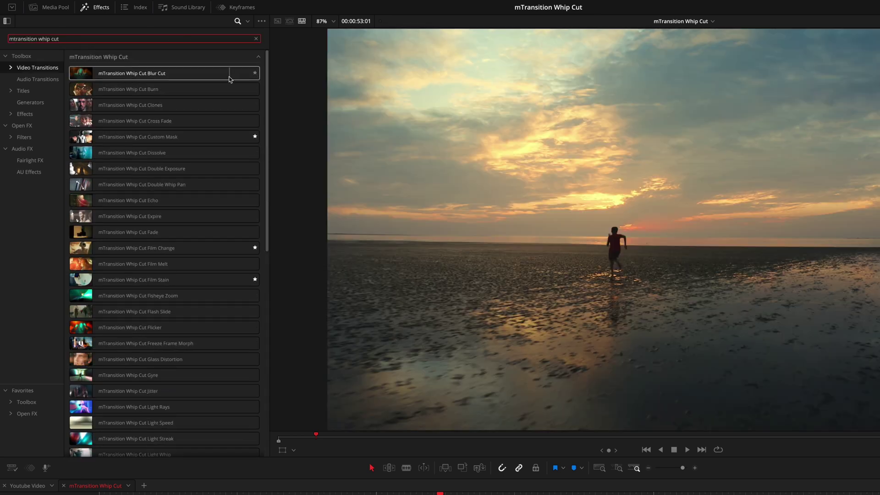
click(255, 74)
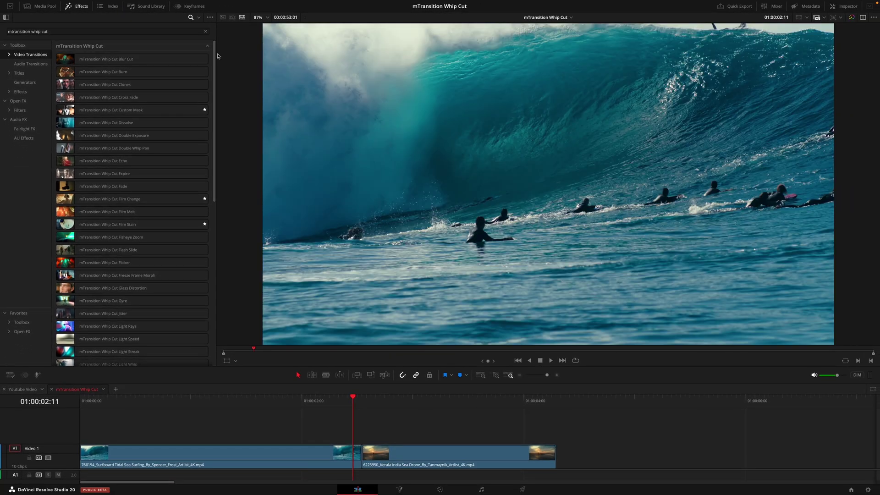
- Preview Whip Cut transitions like Fisheye Zoom at the surf/beach cut, then drop Film Stain onto it
scroll(217, 67, down, 2)
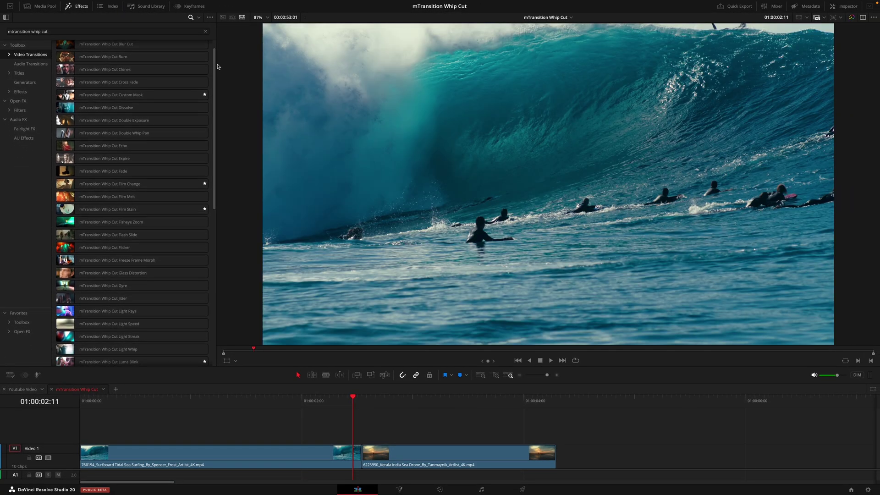
drag(218, 67, 222, 130)
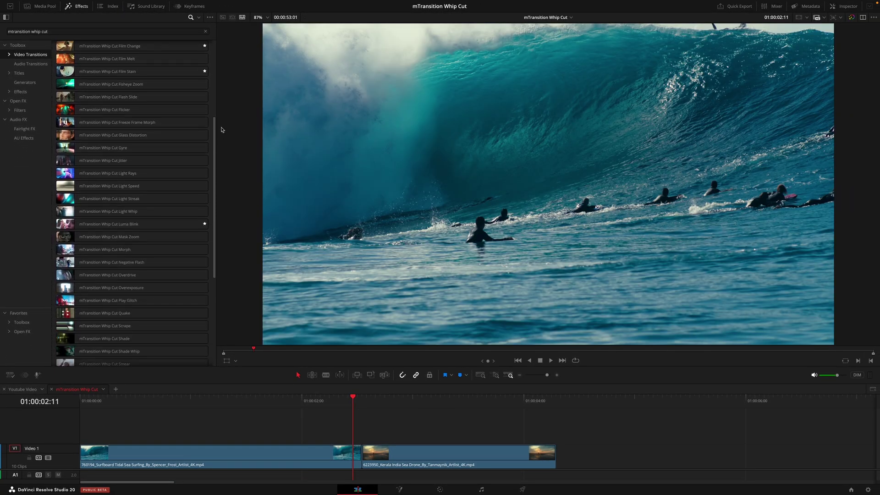
drag(355, 401, 361, 402)
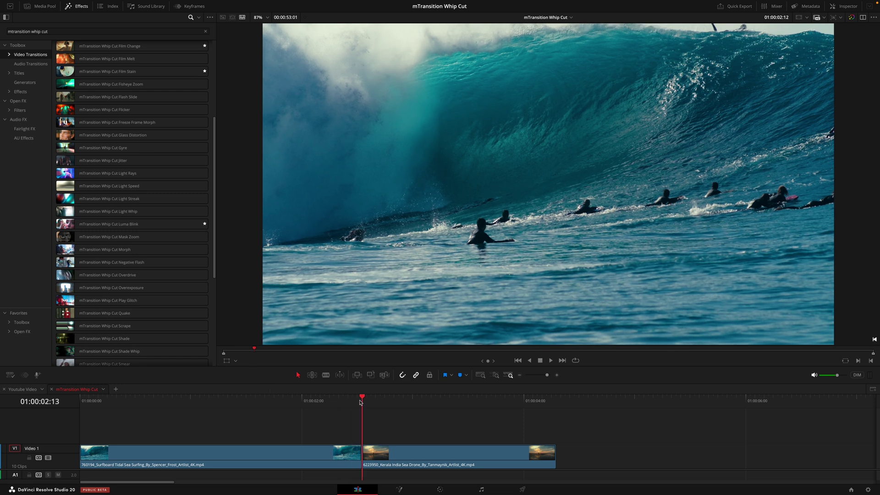
click(133, 85)
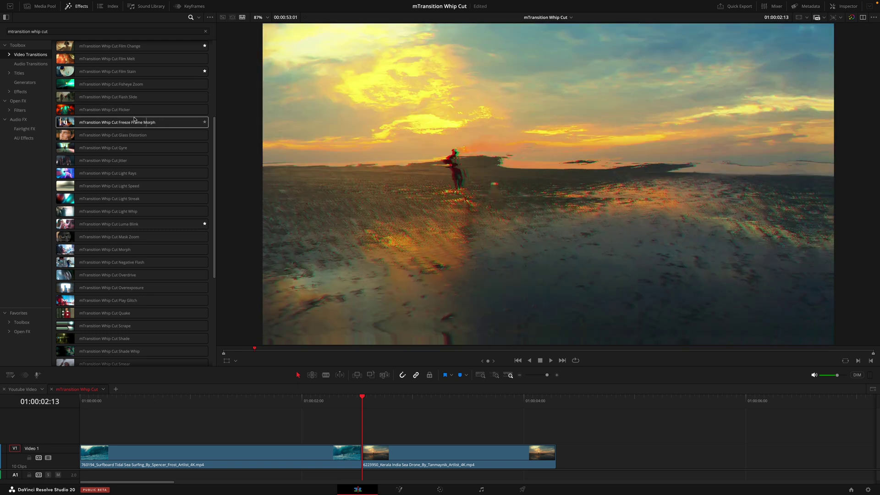
scroll(134, 119, up, 4)
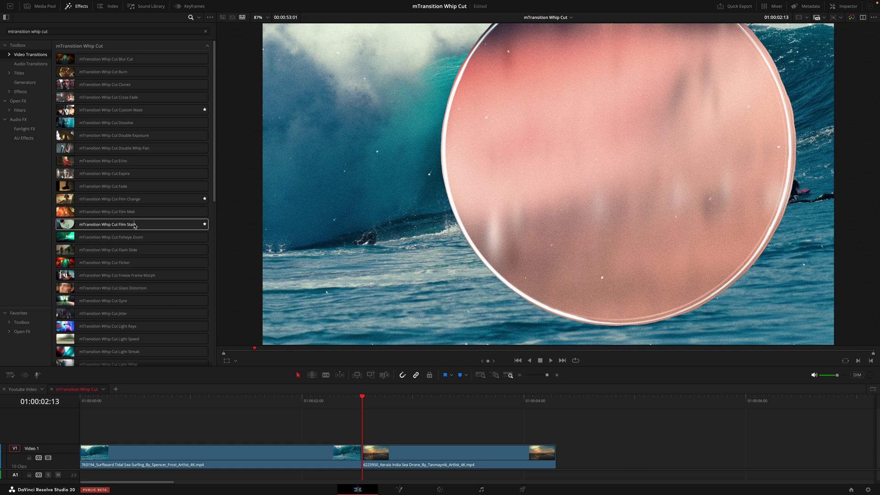
drag(134, 225, 363, 452)
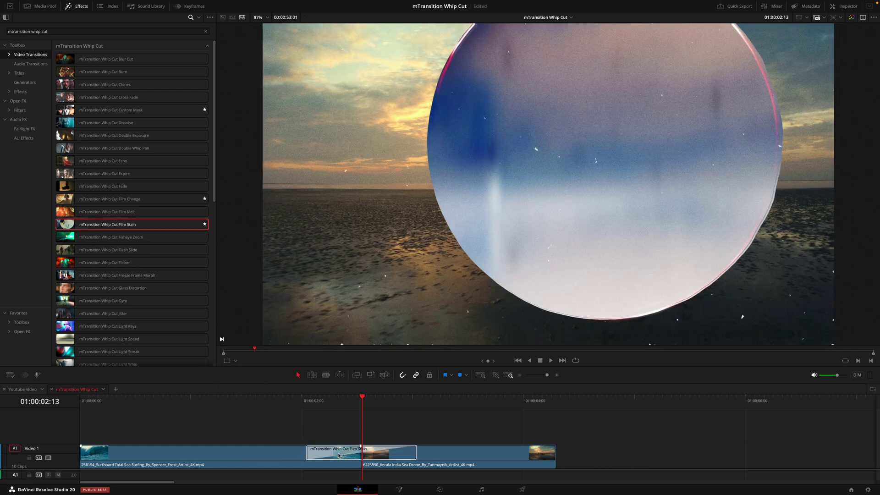
- Make the Film Stain transition 2 seconds long and reduce its Cue Mark scale to 0.27
click(338, 455)
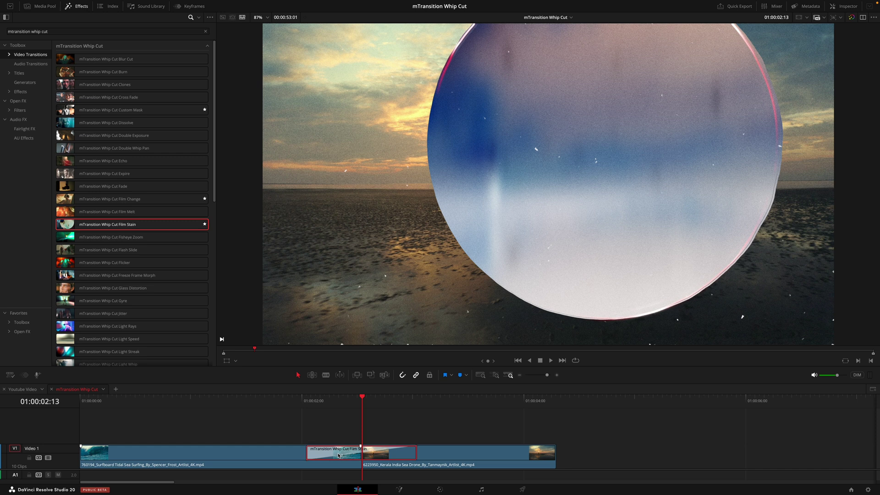
click(843, 8)
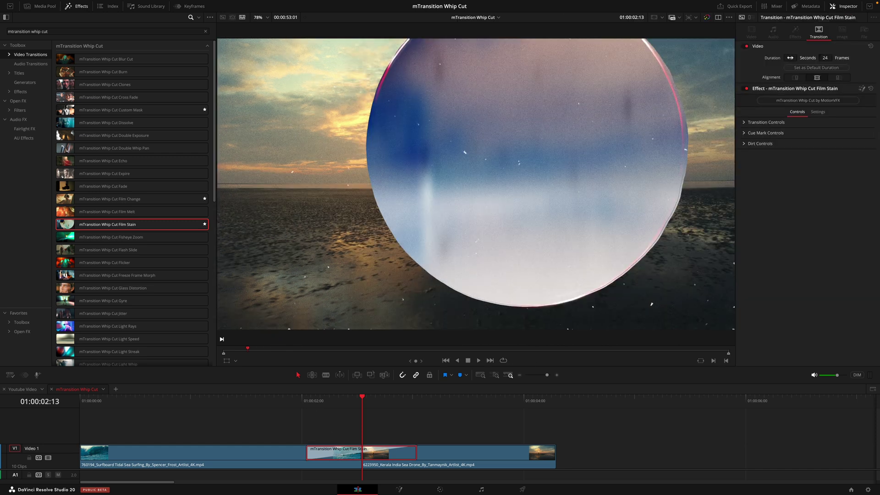
mouse_move(307, 451)
mouse_down()
mouse_move(249, 451)
mouse_move(302, 452)
mouse_up()
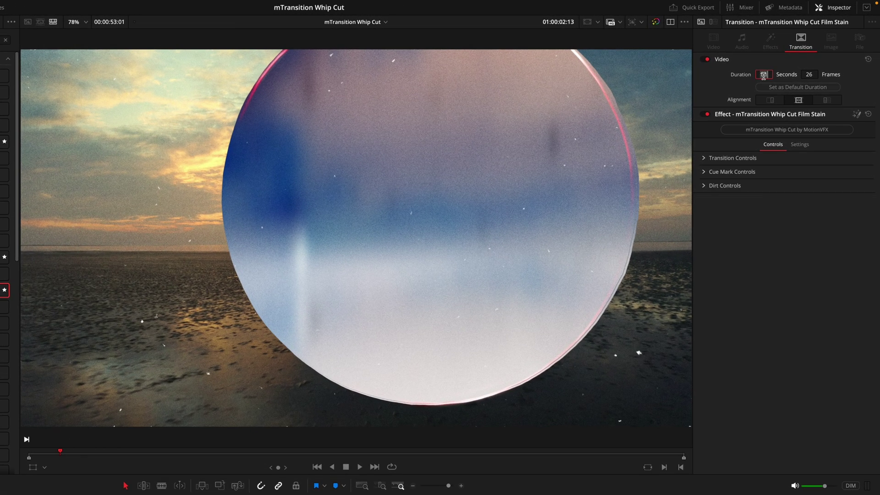
drag(763, 75, 763, 75)
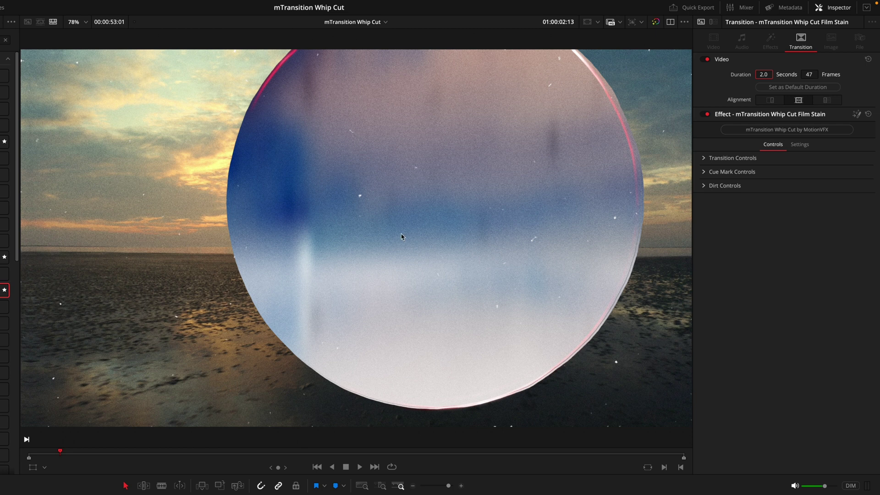
click(710, 173)
drag(782, 205, 821, 195)
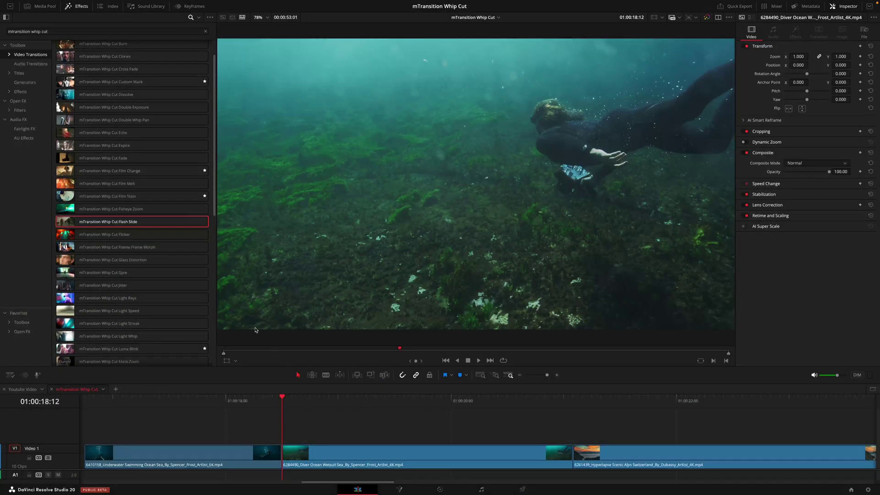
- Place Gyre between the underwater clips and Luma Blink on the next cut, playing back each
drag(131, 273, 278, 444)
key(/)
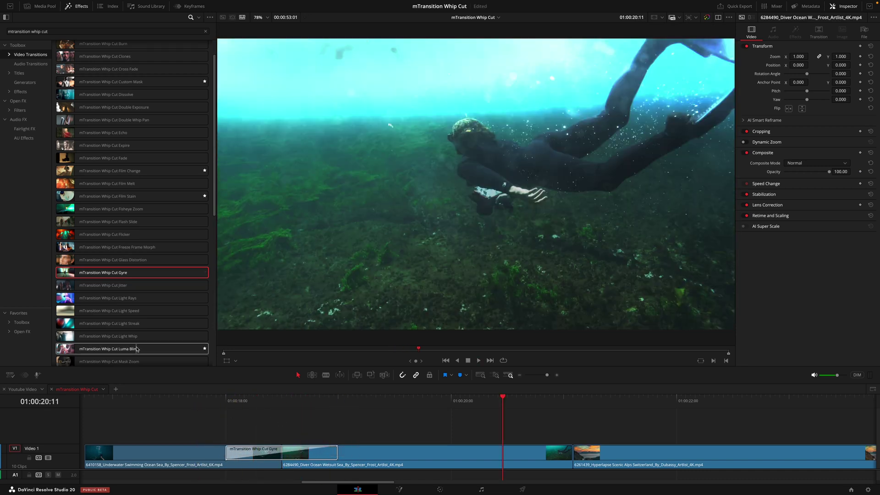
drag(142, 349, 567, 459)
key(/)
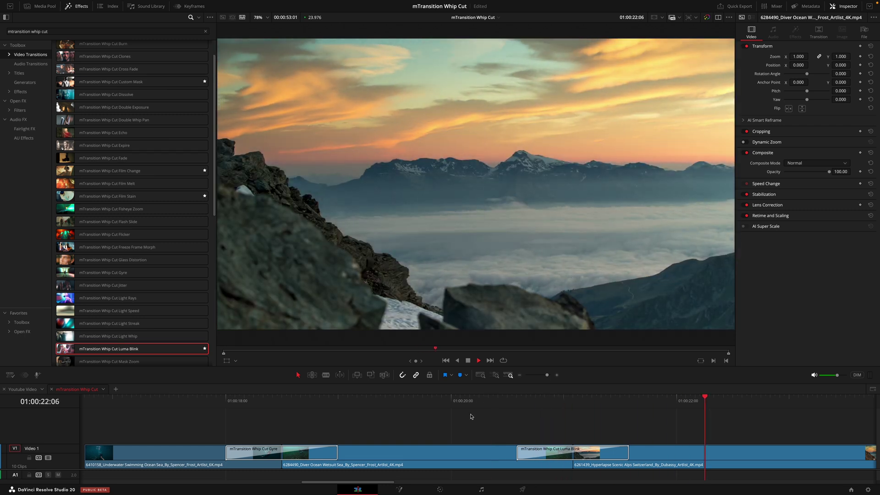
key(space)
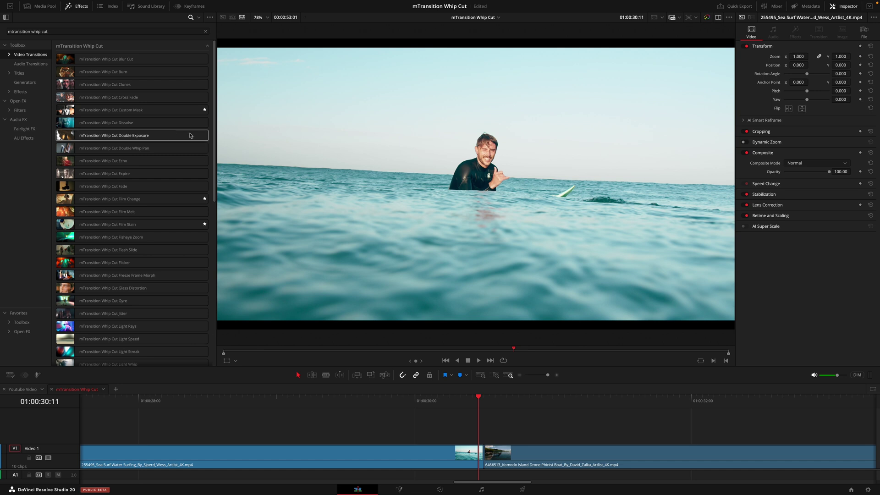
- Place the Custom Mask transition on the surf-to-island cut, review it, disable its flash, and save
drag(193, 111, 449, 456)
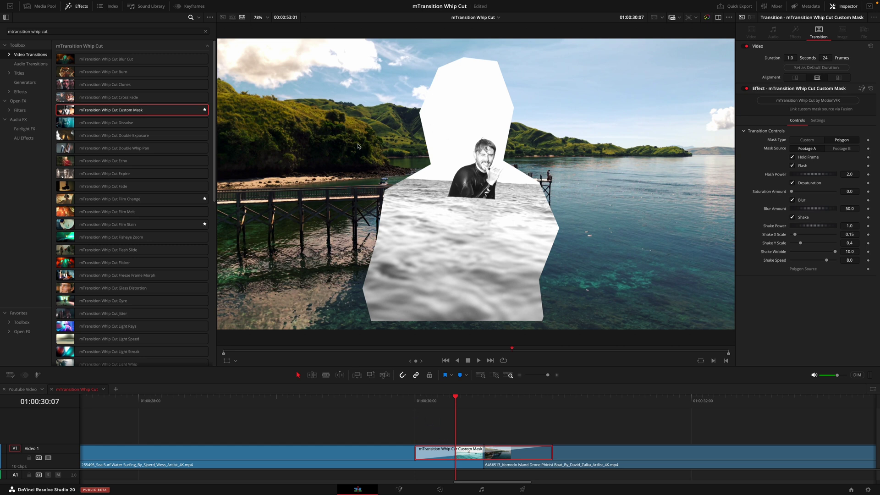
click(385, 405)
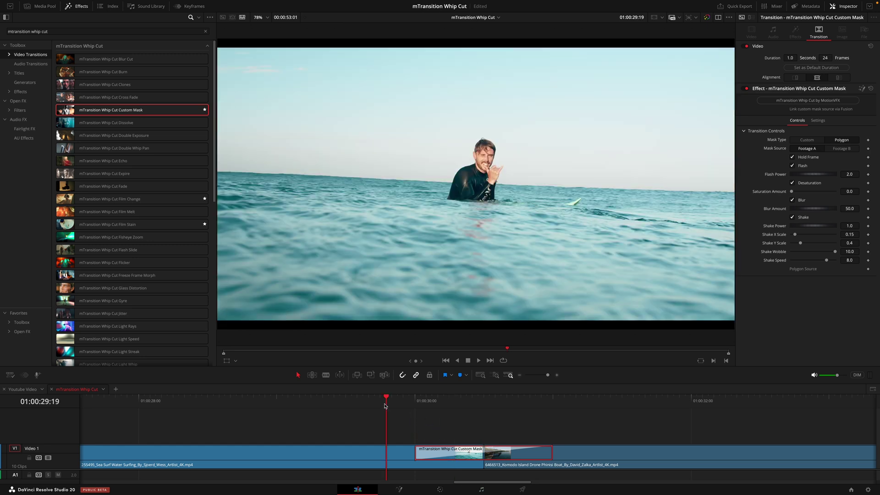
key(space)
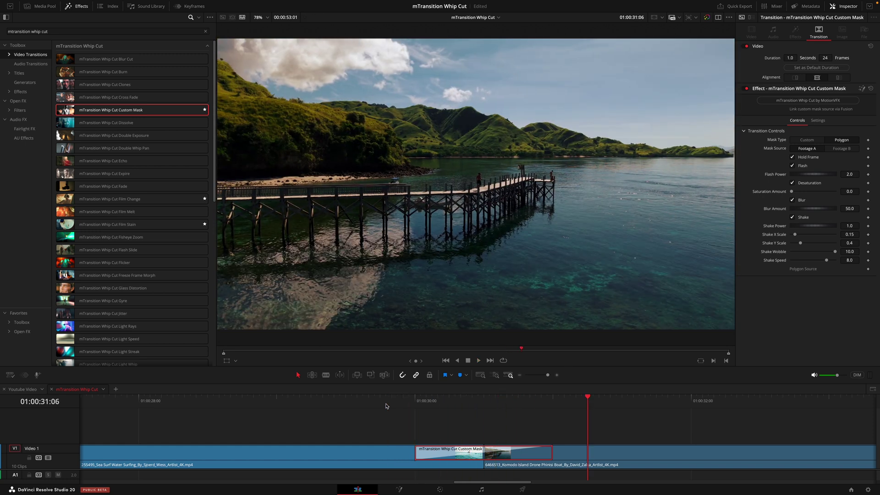
click(386, 406)
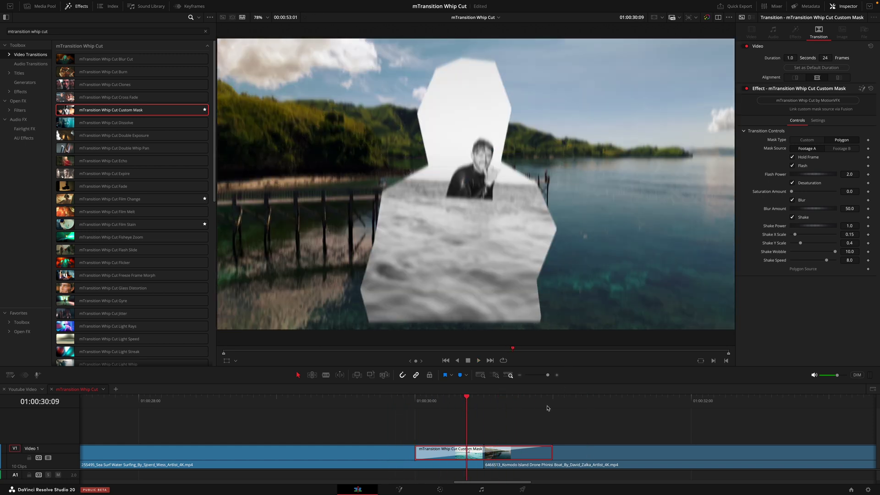
drag(469, 404, 449, 407)
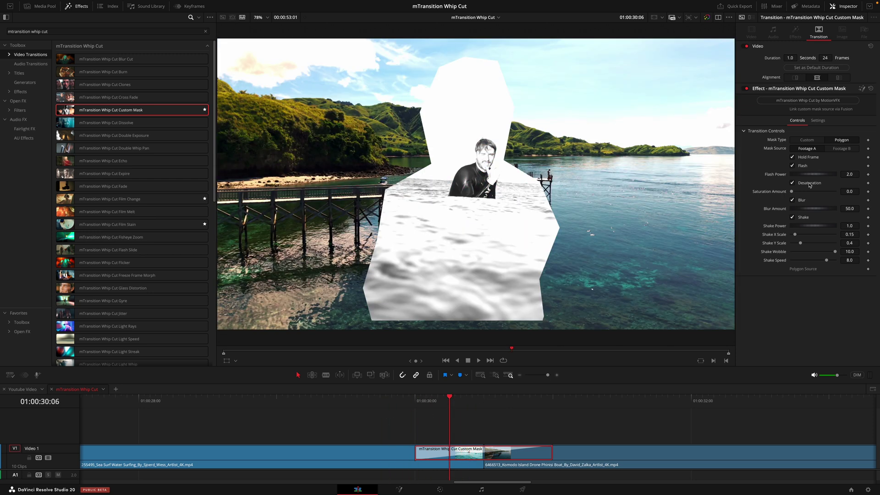
click(804, 165)
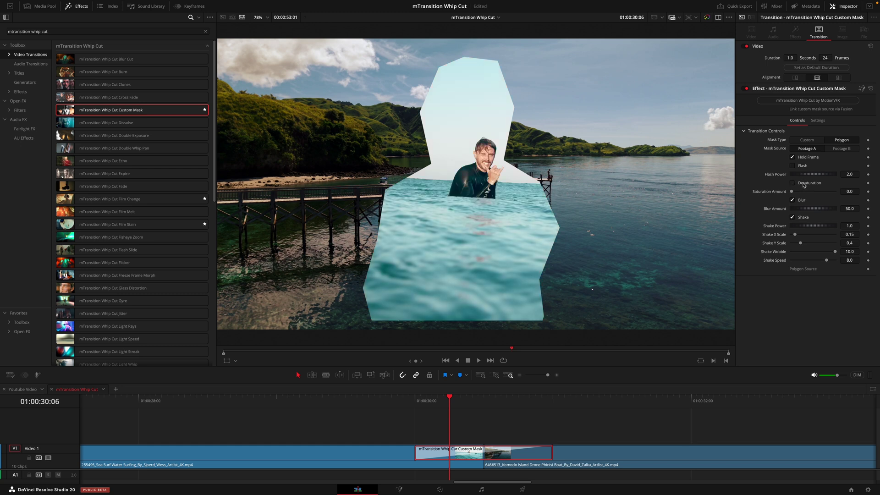
key(ctrl+s)
- Show the Fusion overlay and drag the polygon mask's left corner to reshape it
click(235, 361)
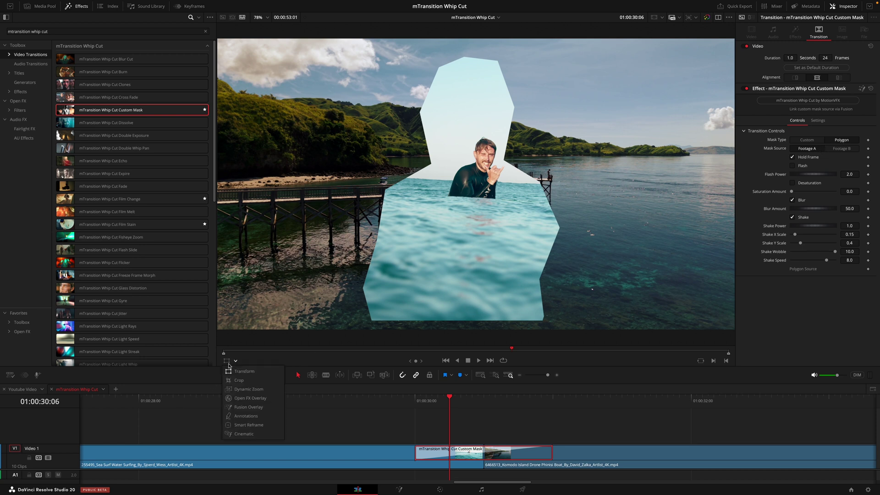
click(246, 407)
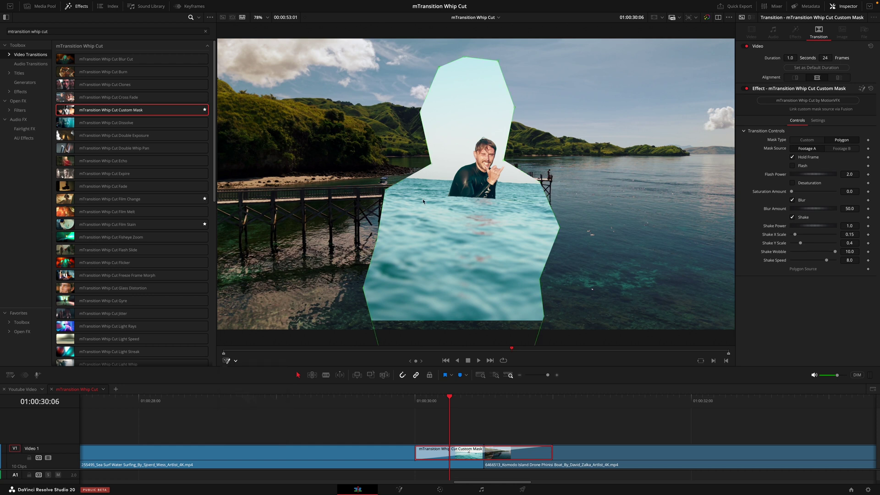
drag(428, 173, 425, 173)
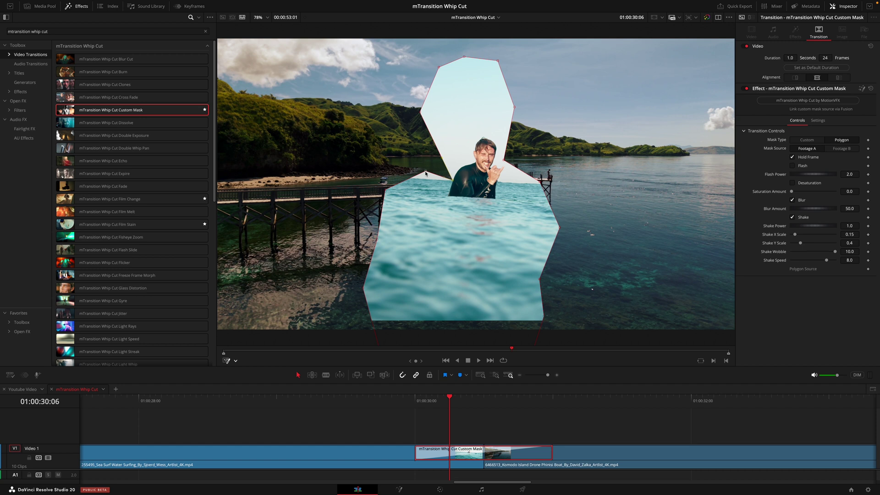
click(438, 400)
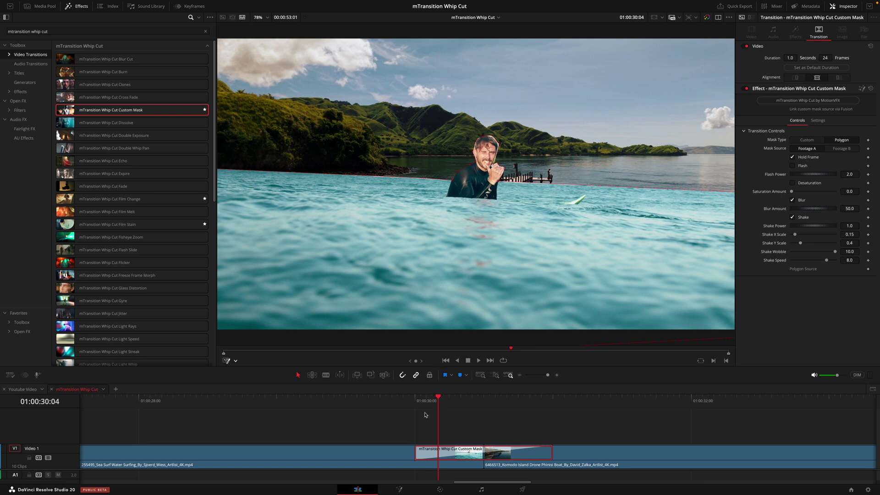
- Scrub through the Custom Mask transition and switch off Hold Frame
drag(406, 405, 449, 408)
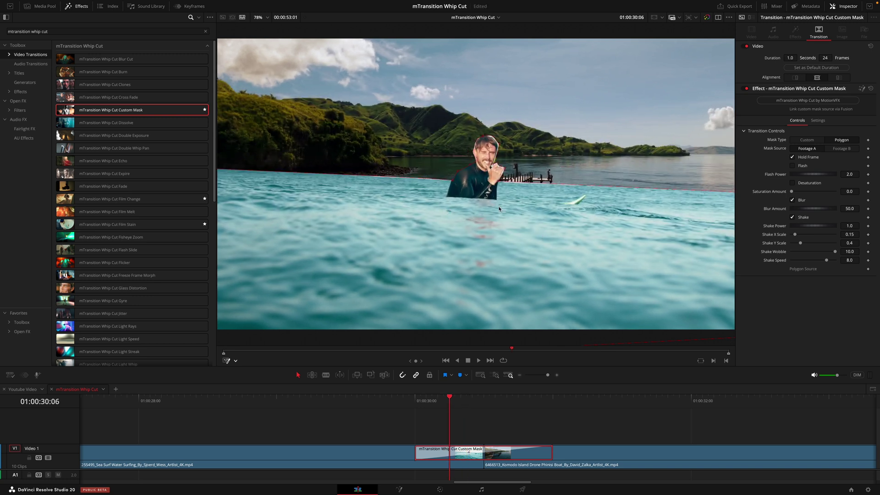
click(800, 157)
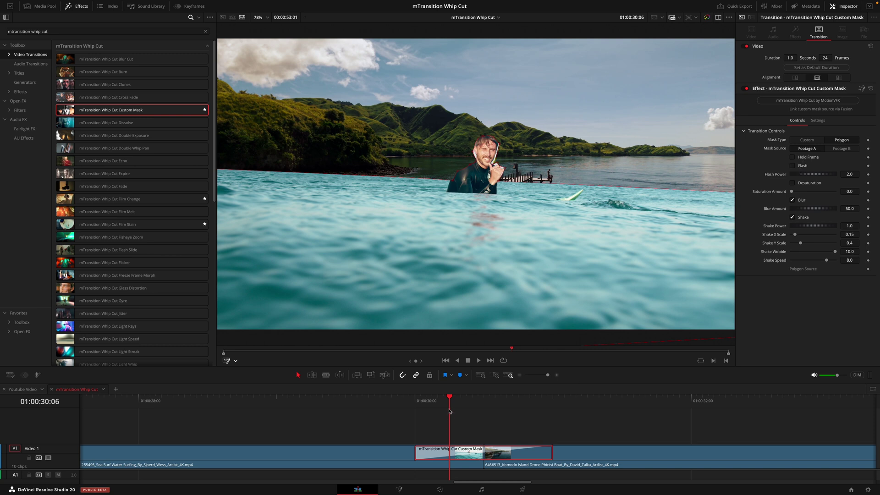
drag(449, 406, 424, 408)
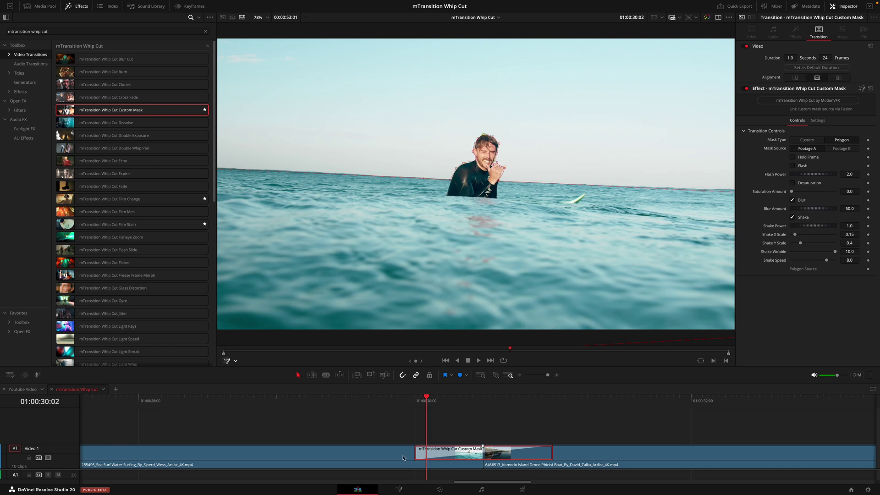
- Turn off Blur and step frame by frame through the island reveal
click(792, 200)
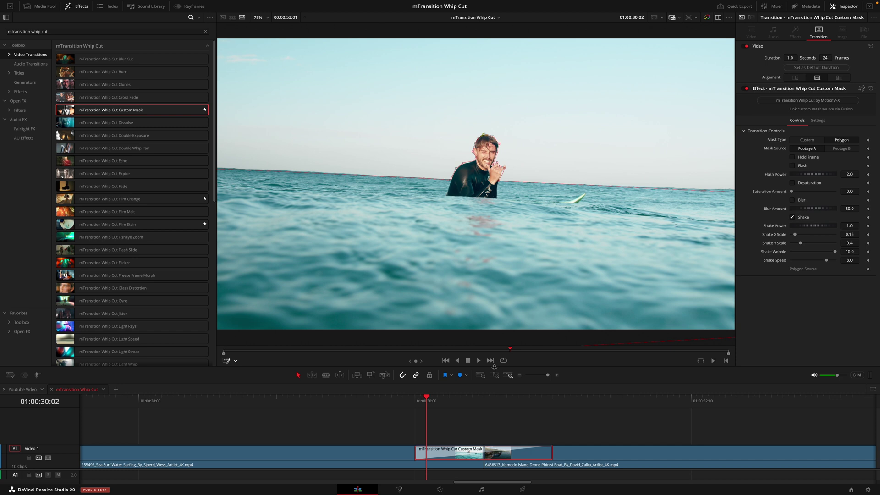
click(443, 397)
key(Right)
key(Right)
key(Right)
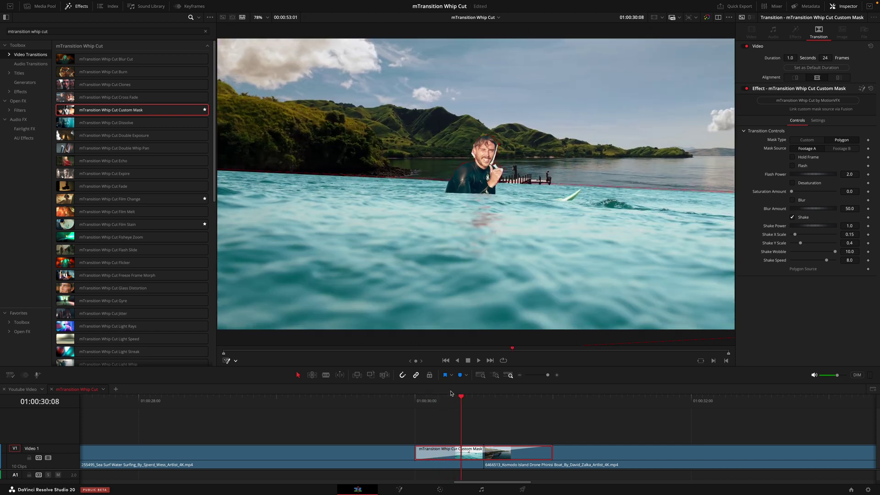
key(Left)
key(Left)
key(Left)
key(Left)
key(Left)
key(Left)
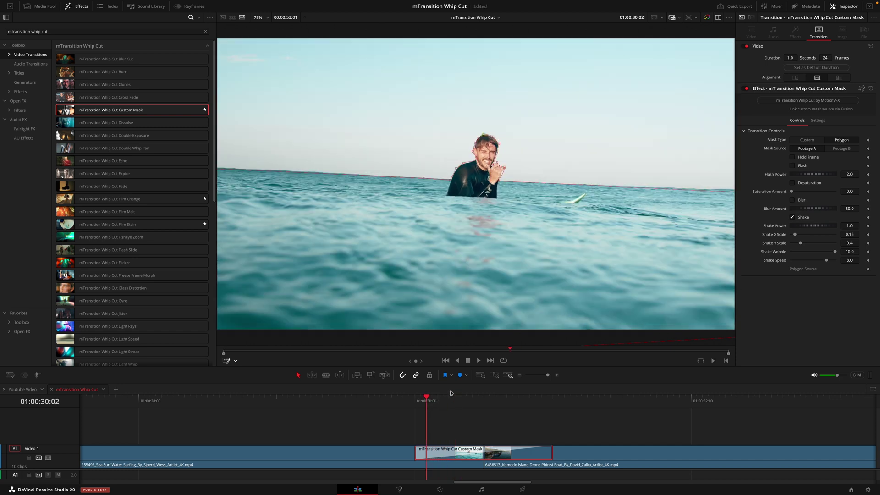
key(Right)
key(Right)
key(Right)
key(Right)
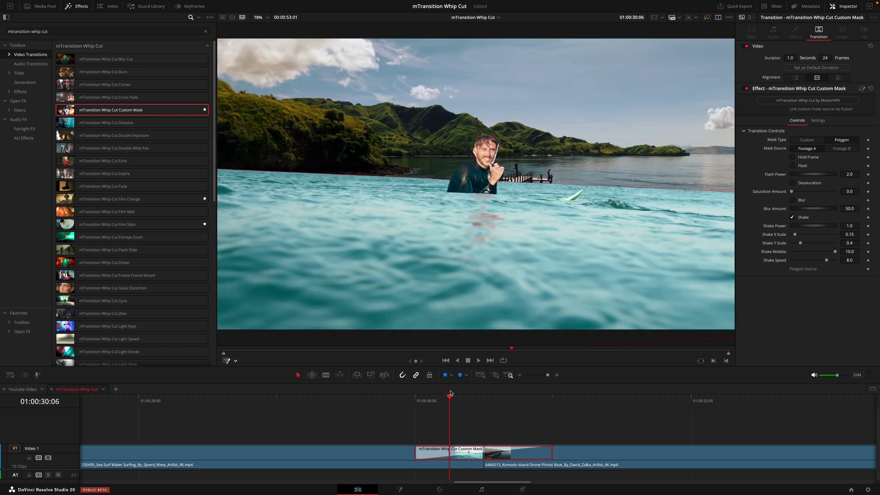
key(Left)
key(Left)
key(Left)
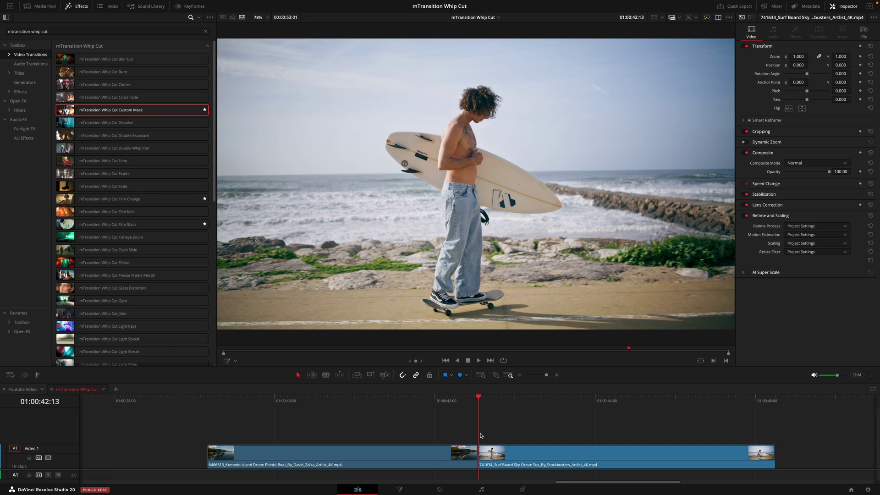
- Apply the Custom Mask transition at the island-to-skateboarder cut with Ctrl+T and view both clips
key(ctrl+t)
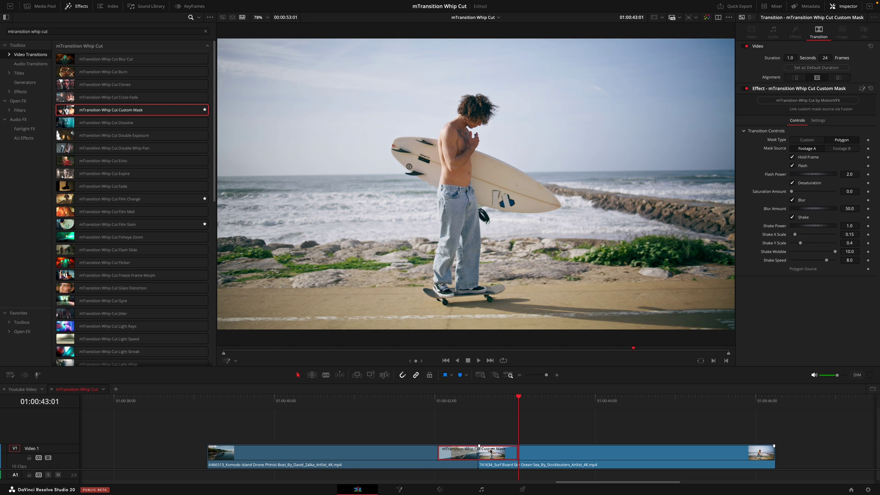
click(427, 402)
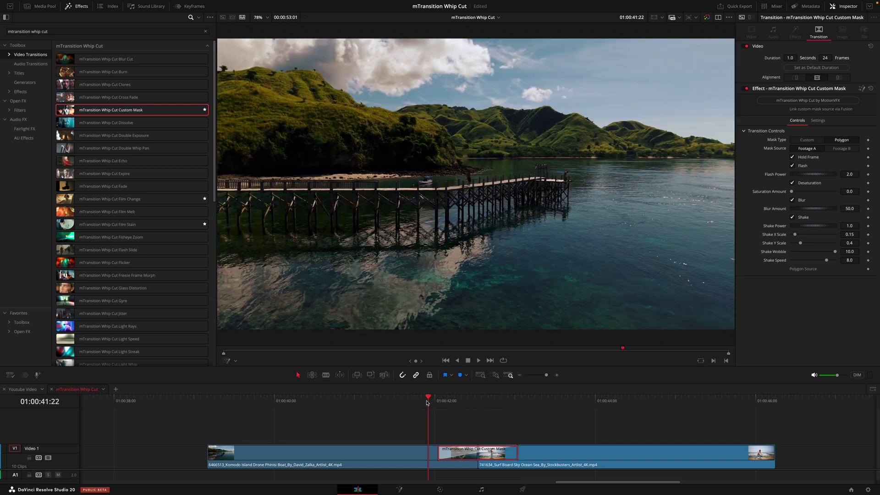
click(517, 400)
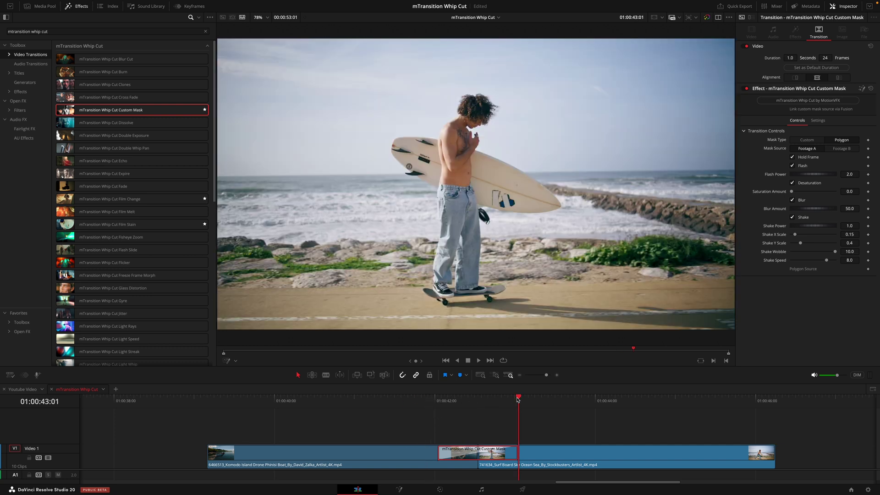
- Set Mask Source to Footage B and open the transition's node graph in Fusion
click(843, 150)
click(458, 403)
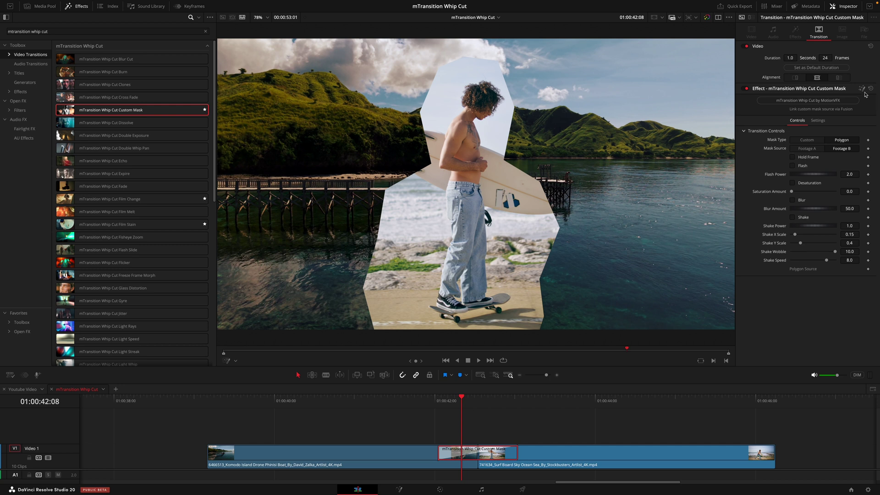
key(shift+5)
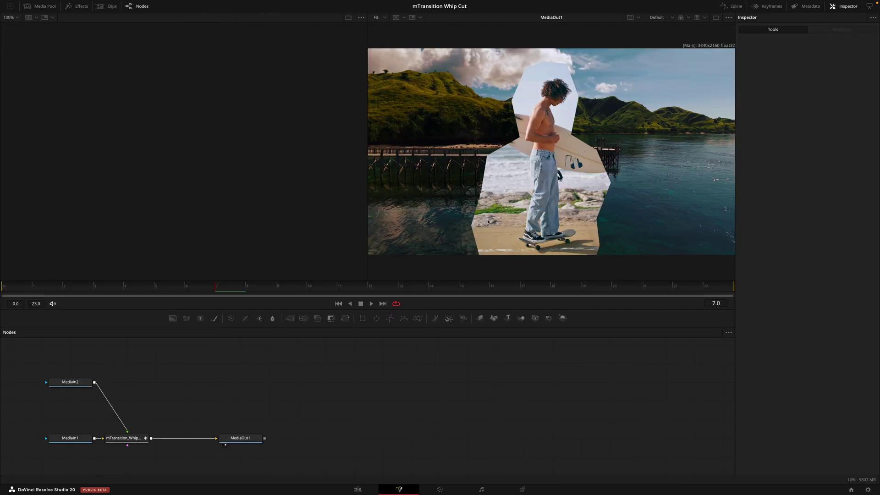
- Add a MagicMask node through the tool search and feed the skateboarder's MediaIn2 into it
click(331, 356)
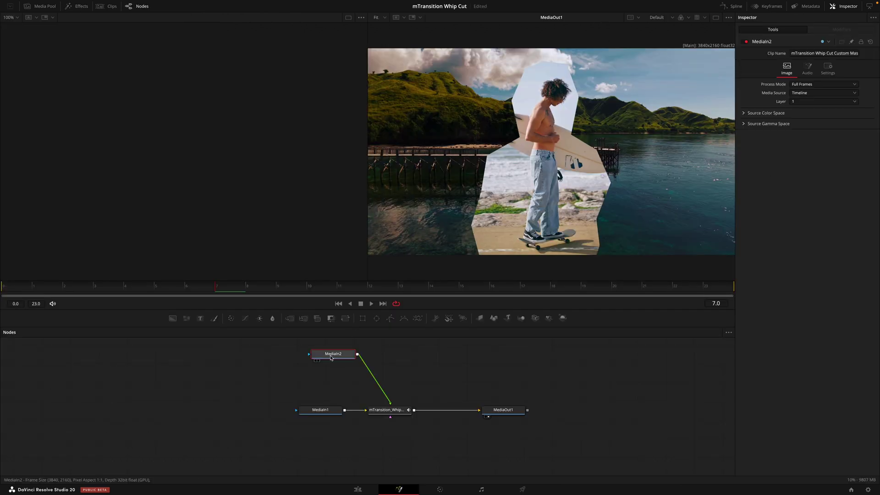
click(383, 344)
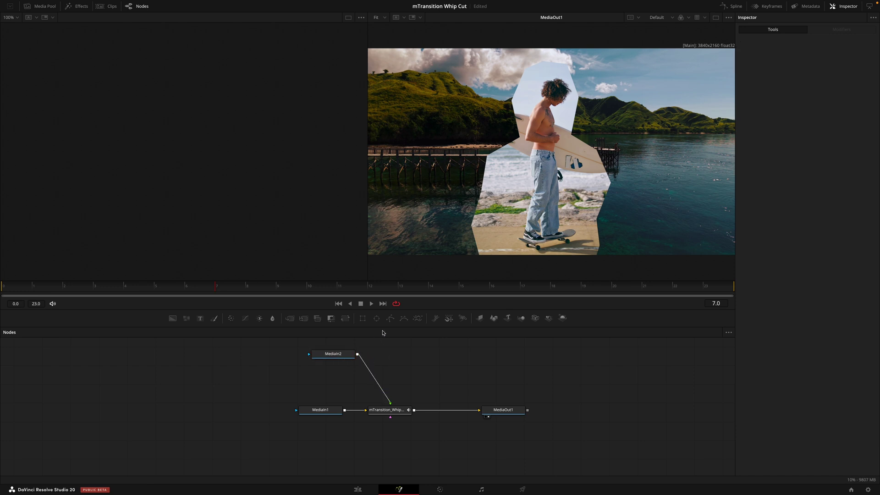
key(shift+space)
text(magic)
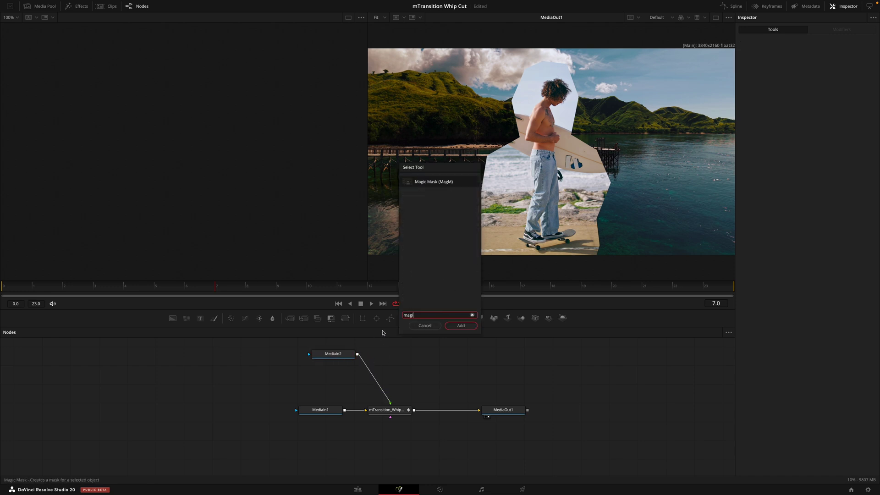
key(Return)
click(358, 355)
drag(358, 357, 379, 356)
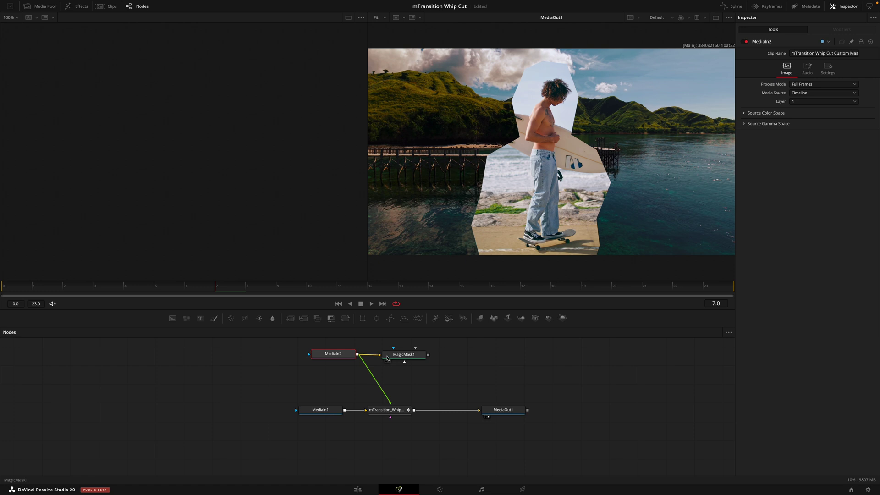
- Paint strokes over the skater, track in Better mode, and link the mask to the transition's mask input
key(1)
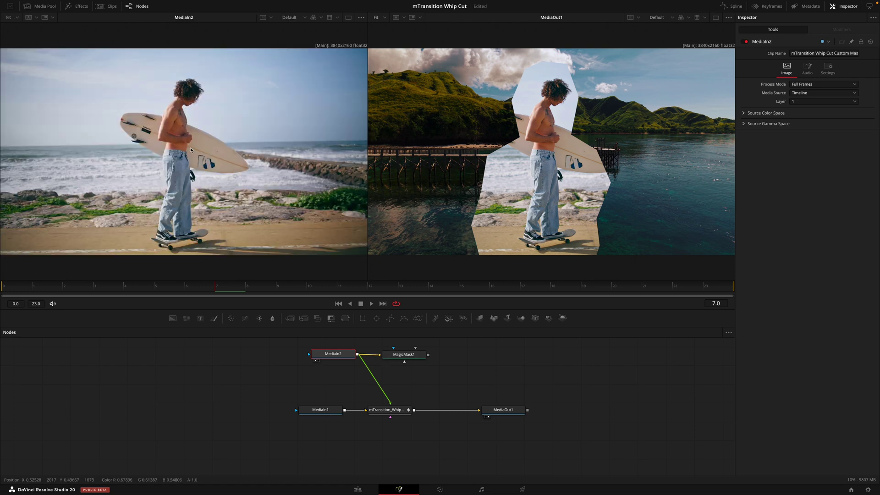
click(403, 358)
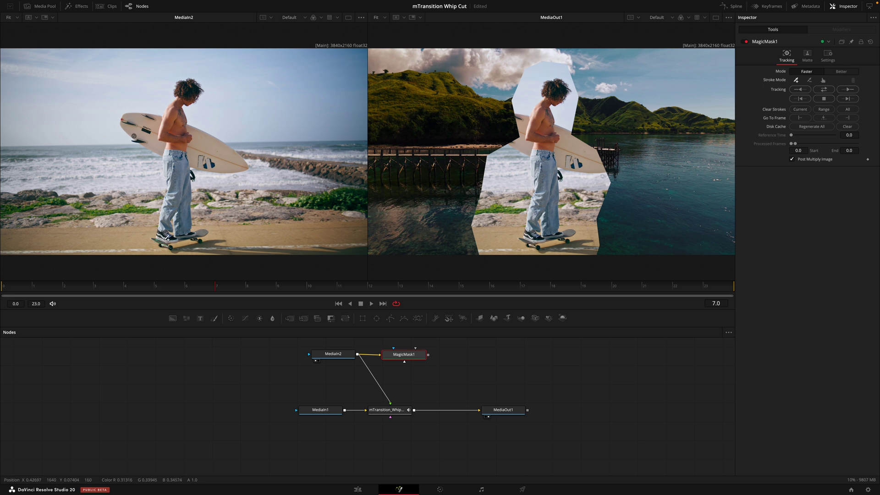
mouse_move(167, 238)
mouse_down()
mouse_move(175, 204)
mouse_move(185, 234)
mouse_up()
mouse_move(190, 225)
mouse_down()
mouse_move(186, 158)
mouse_move(239, 160)
mouse_move(168, 136)
mouse_move(183, 109)
mouse_up()
click(841, 71)
click(832, 99)
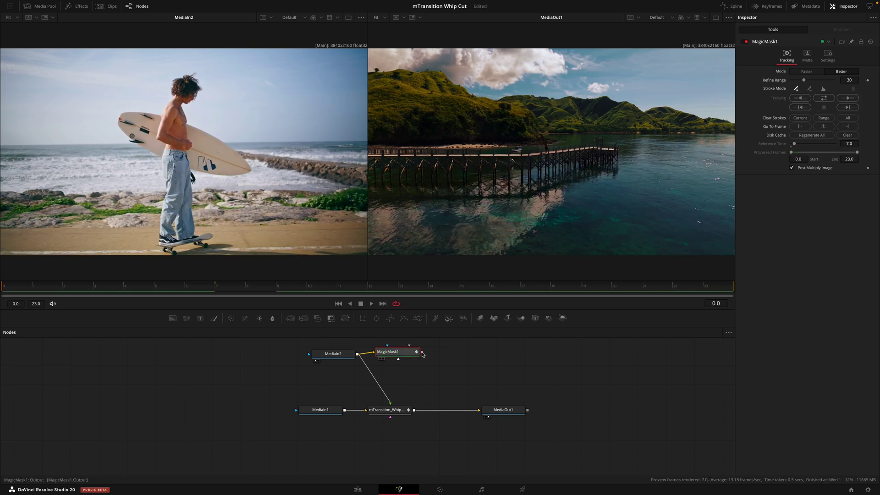
drag(422, 353, 391, 418)
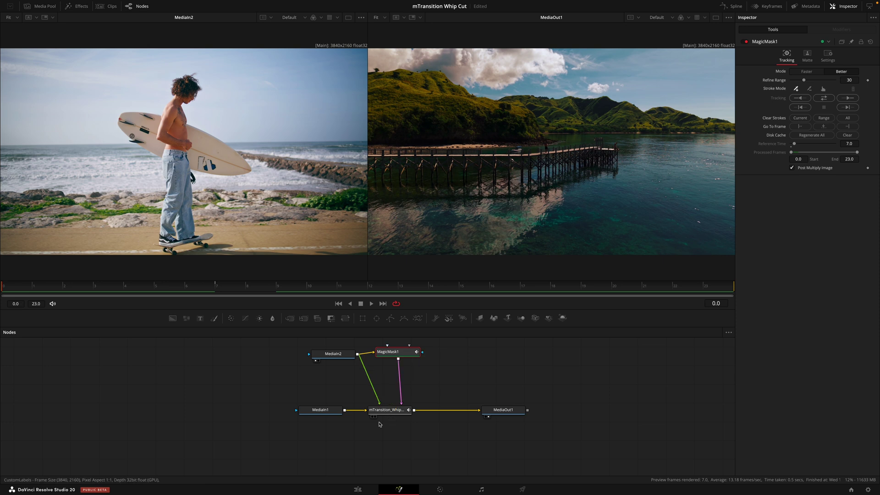
click(359, 490)
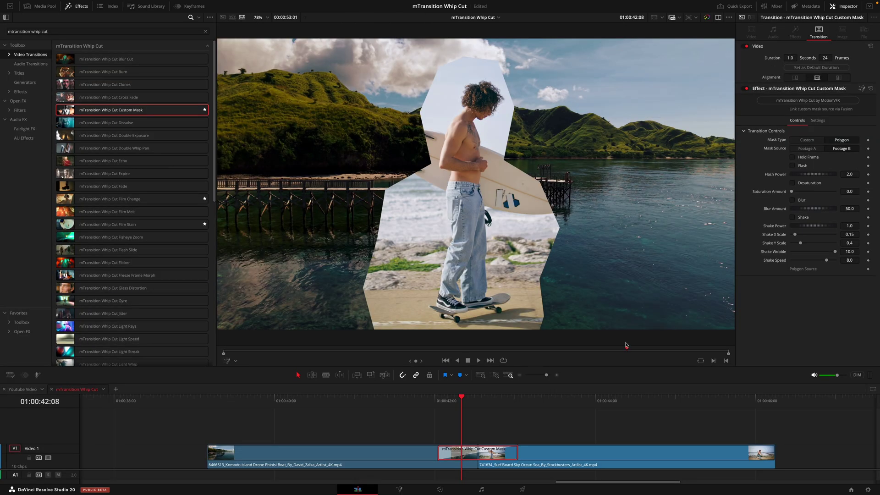
- Set Mask Type to Custom and drag the transition out to 2 seconds
click(820, 141)
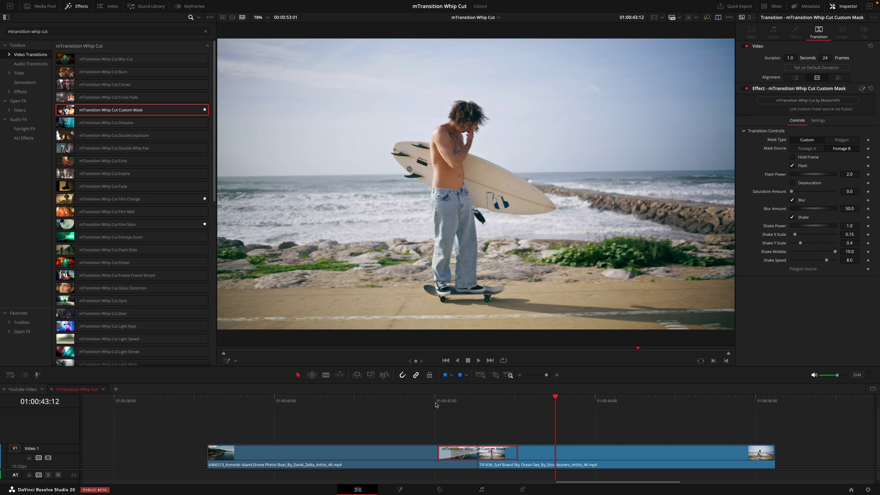
drag(517, 453, 553, 453)
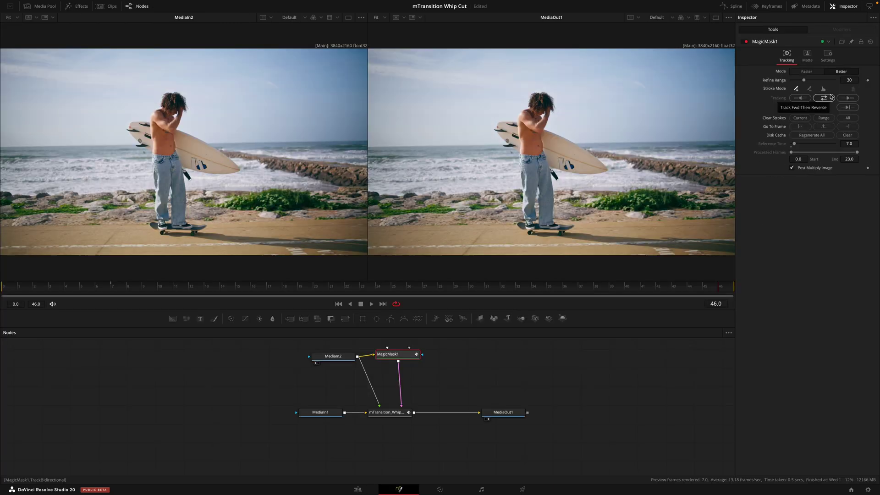
- Re-track MagicMask1 forward then reverse, then return to Edit and play the longer transition
click(831, 97)
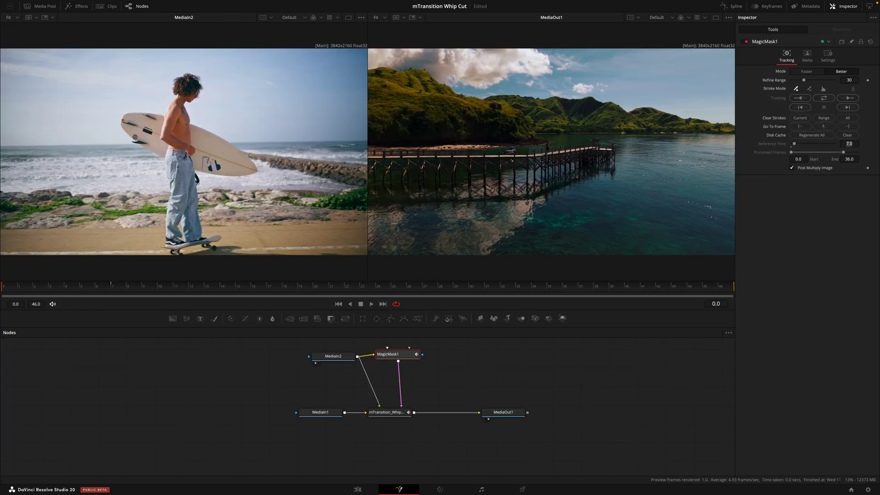
click(358, 489)
click(422, 426)
key(space)
key(space)
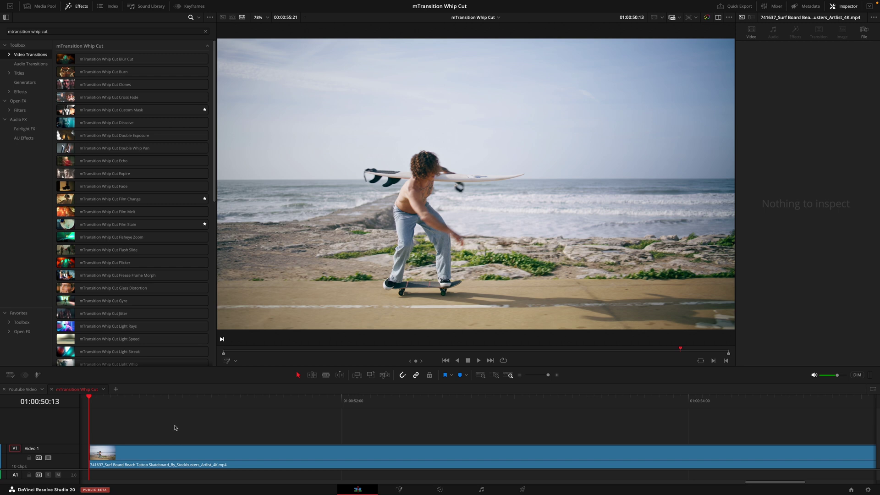
- Find the mid-shot moment in the skateboarding clip and drop mTransition Whip Cut Burn there
key(space)
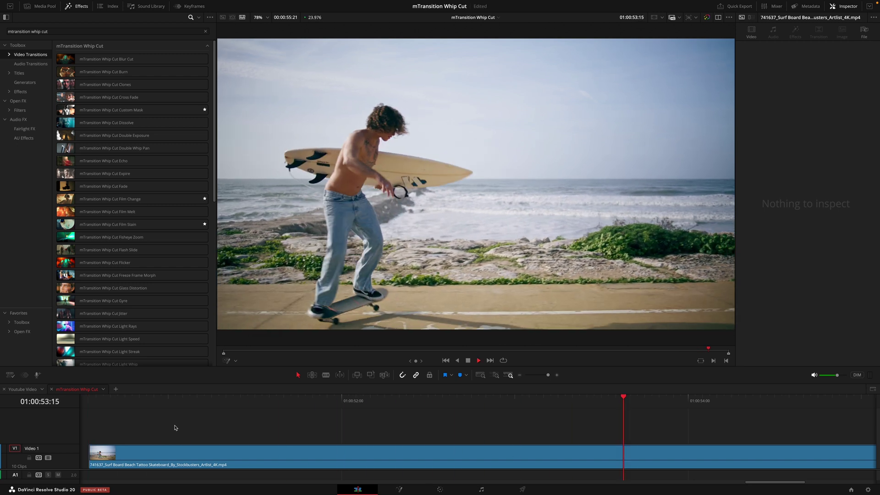
key(space)
drag(203, 403, 290, 417)
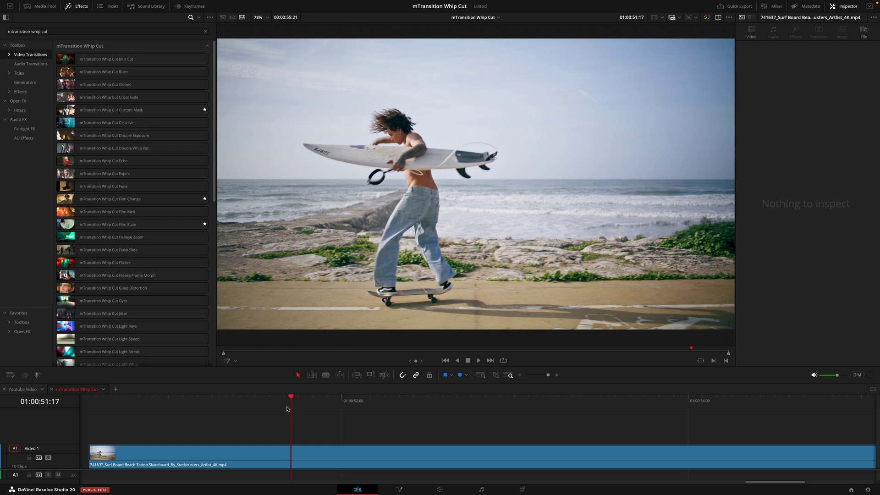
mouse_move(142, 71)
mouse_down()
mouse_move(308, 281)
mouse_move(286, 454)
mouse_up()
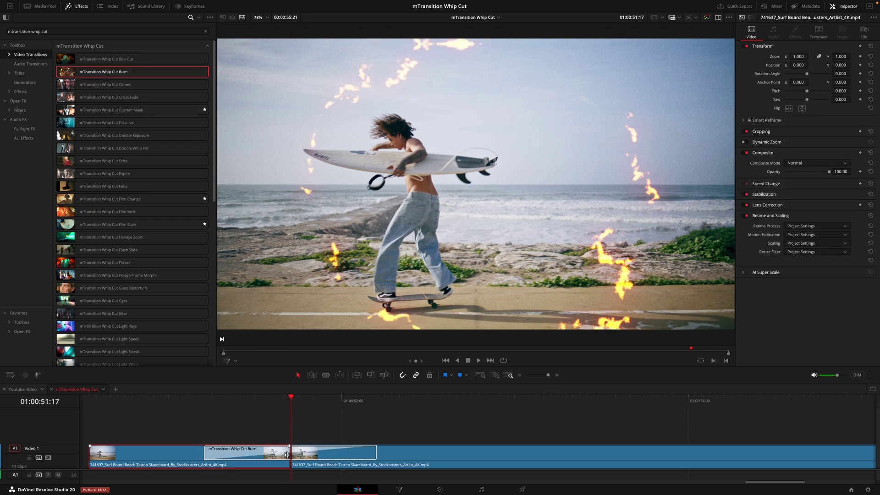